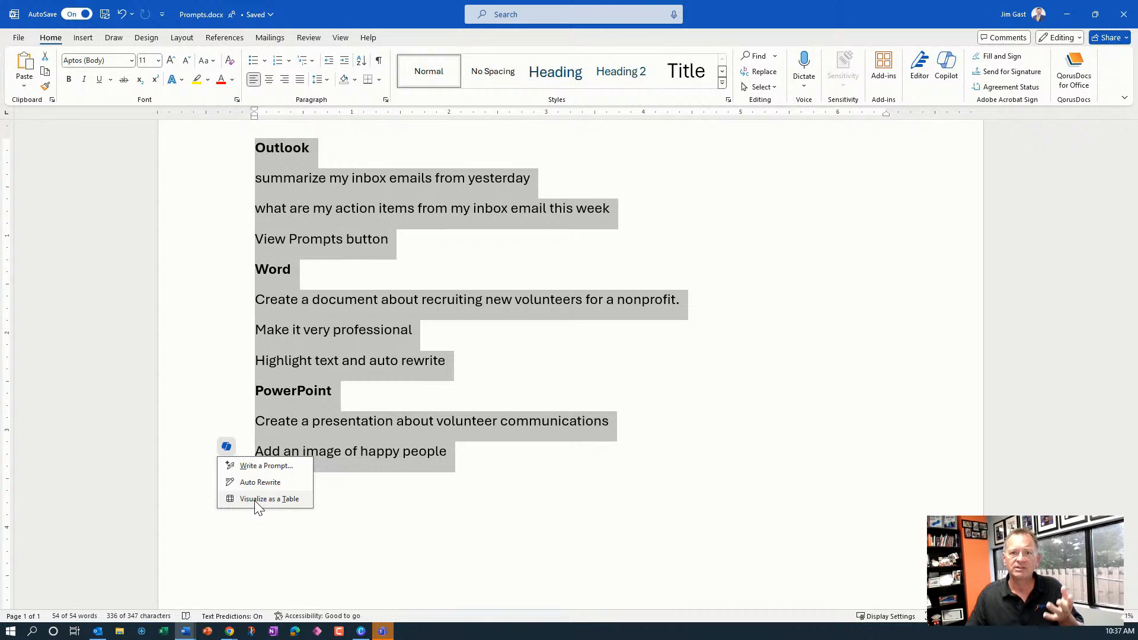
Try Copilot's Visualize as a Table on the selected prompt list, then discard the generated table
{"action": "left_click", "coordinate": [257, 499]}
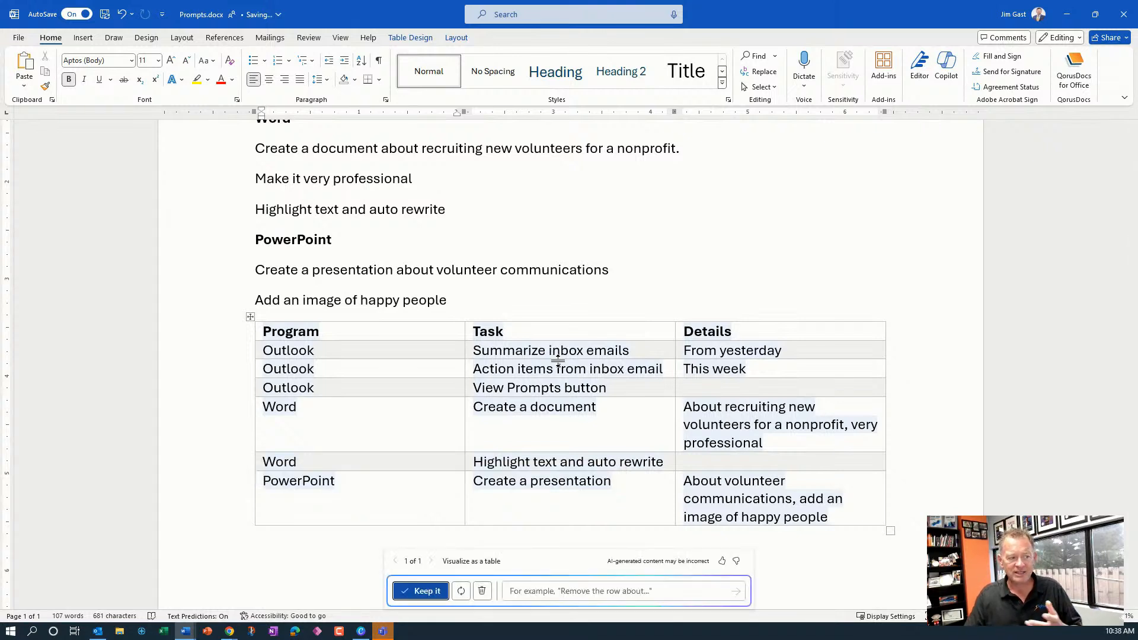
{"action": "left_click", "coordinate": [479, 594]}
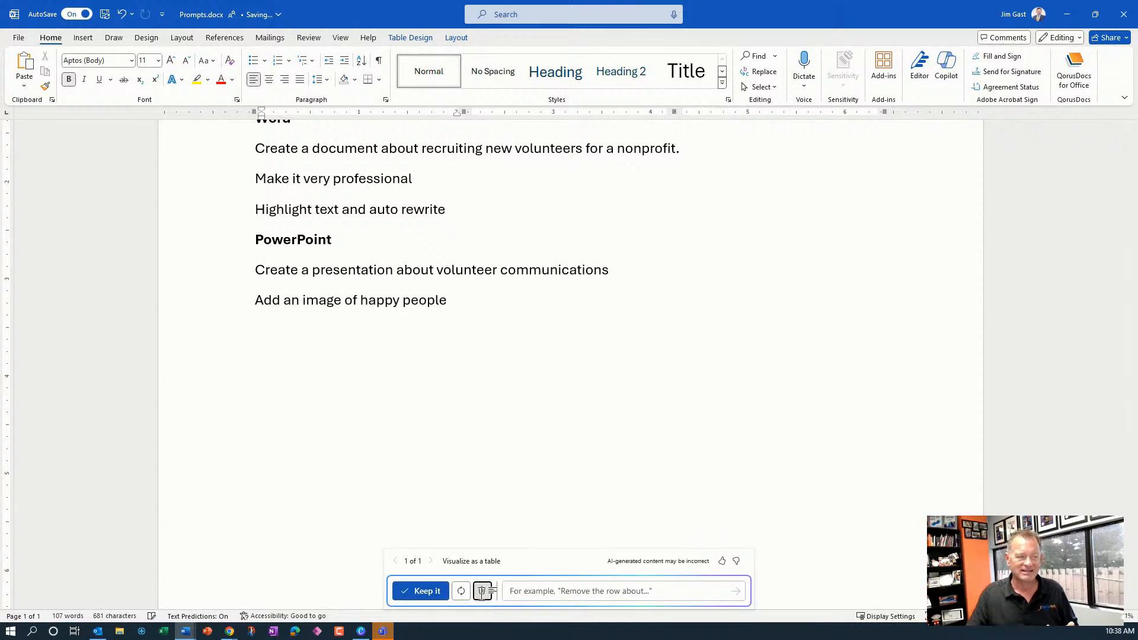
Select all the document text and open Copilot's Write a Prompt box for it
{"action": "left_click", "coordinate": [475, 302]}
{"action": "key", "text": "ctrl+a"}
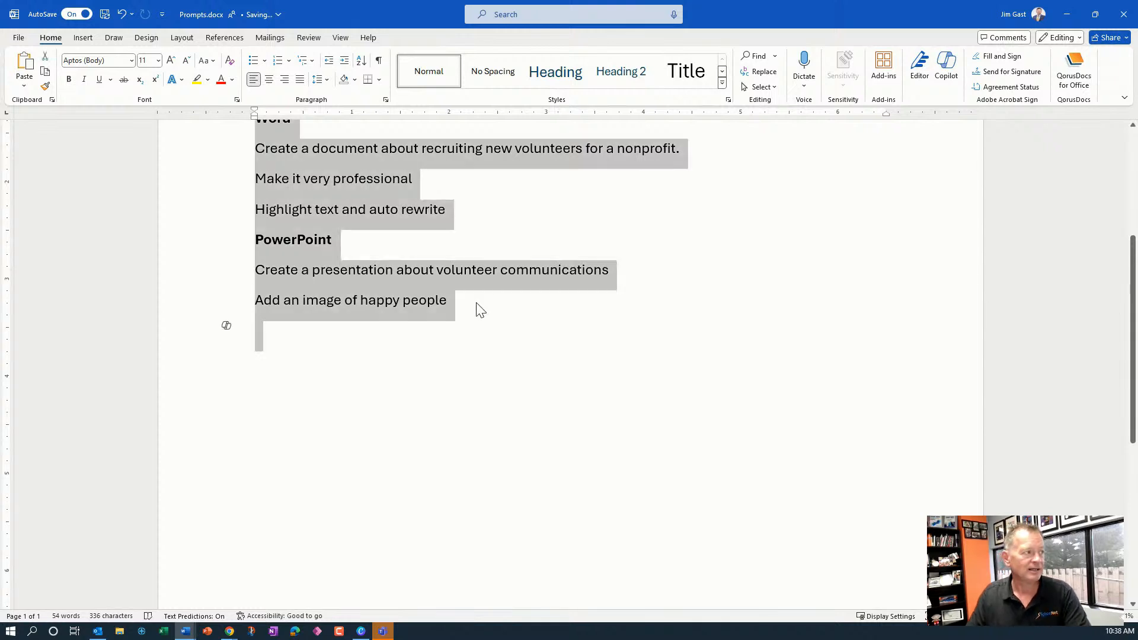
{"action": "left_click", "coordinate": [223, 328]}
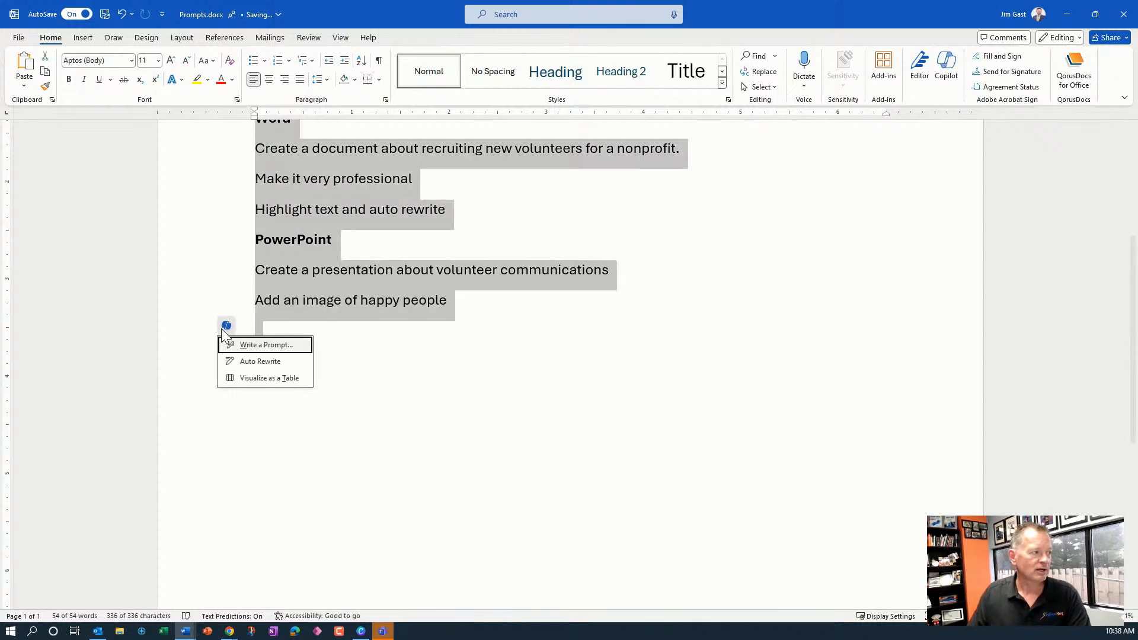
{"action": "left_click", "coordinate": [281, 377]}
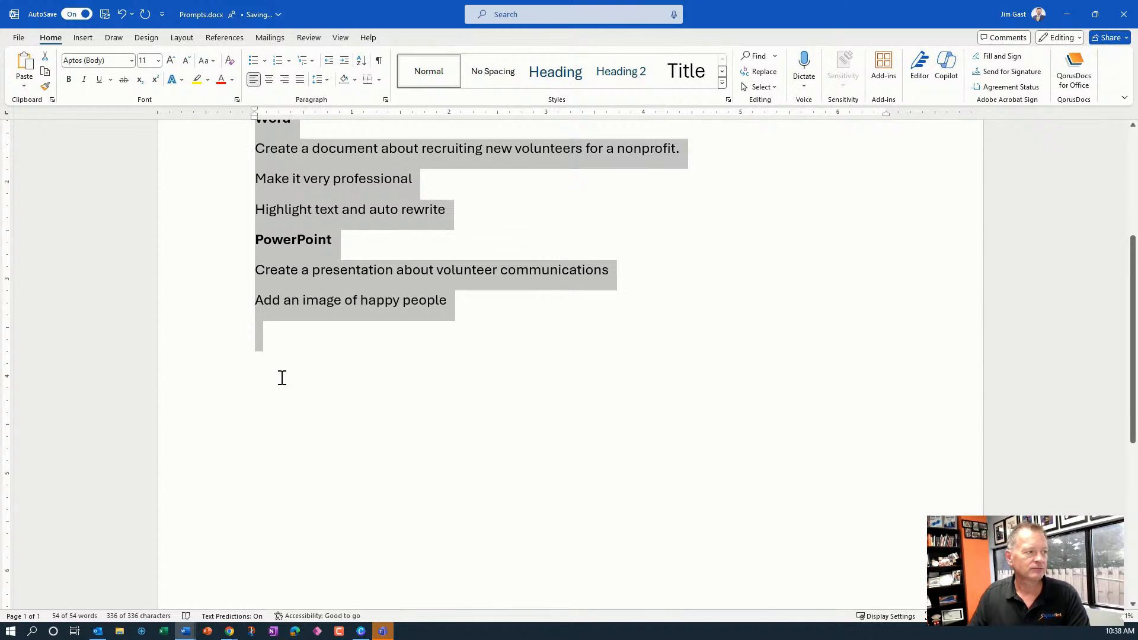
{"action": "left_click", "coordinate": [560, 355]}
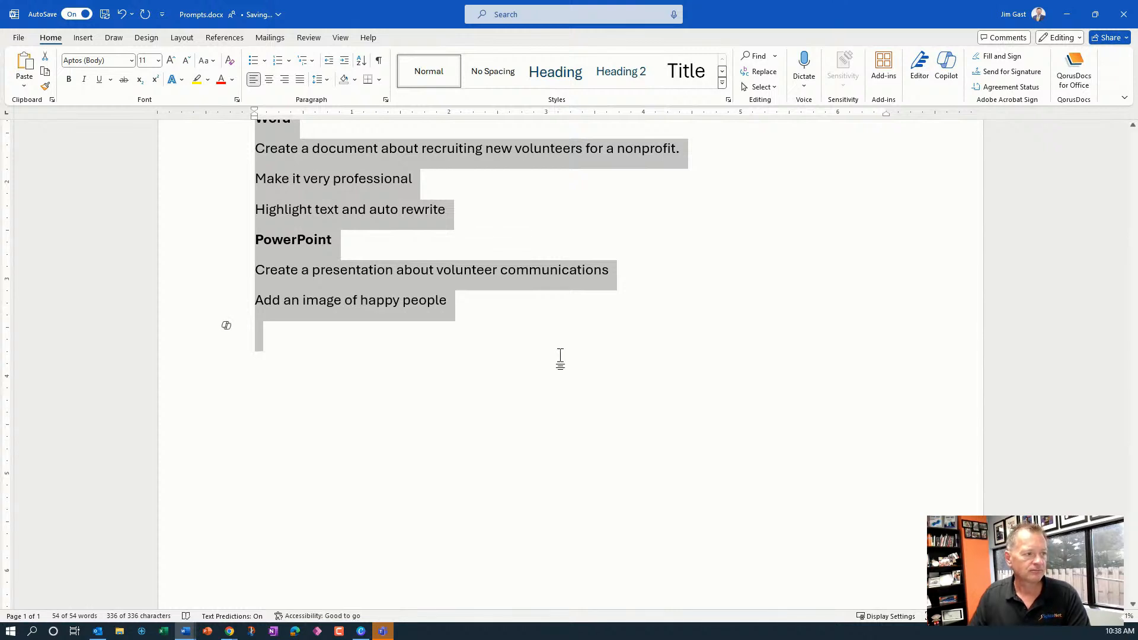
{"action": "left_click", "coordinate": [226, 325]}
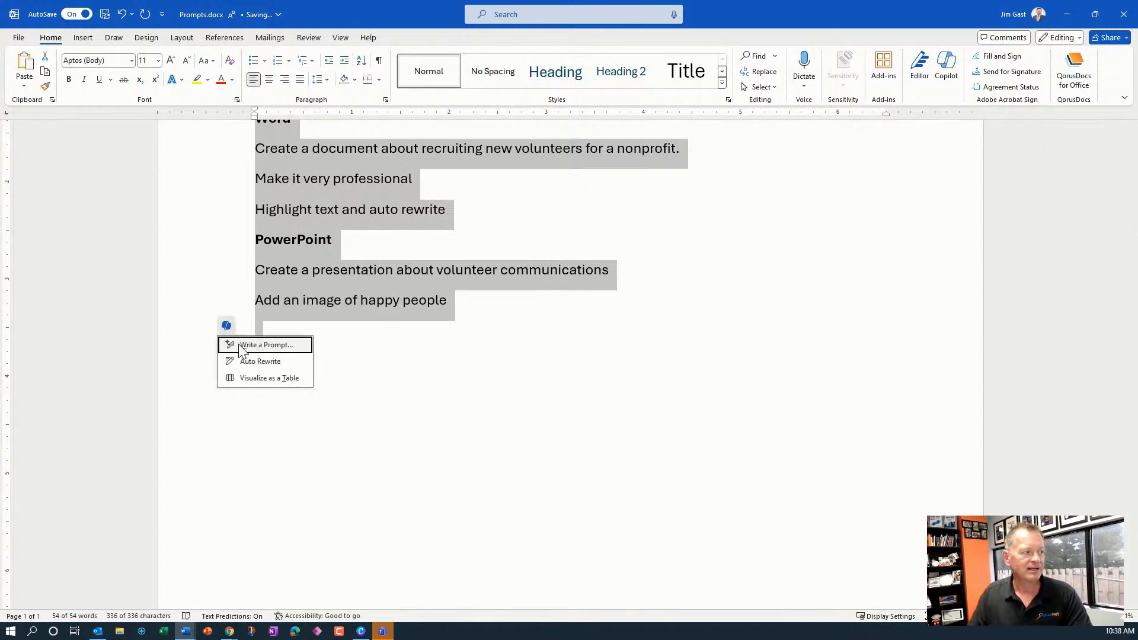
{"action": "left_click", "coordinate": [240, 346]}
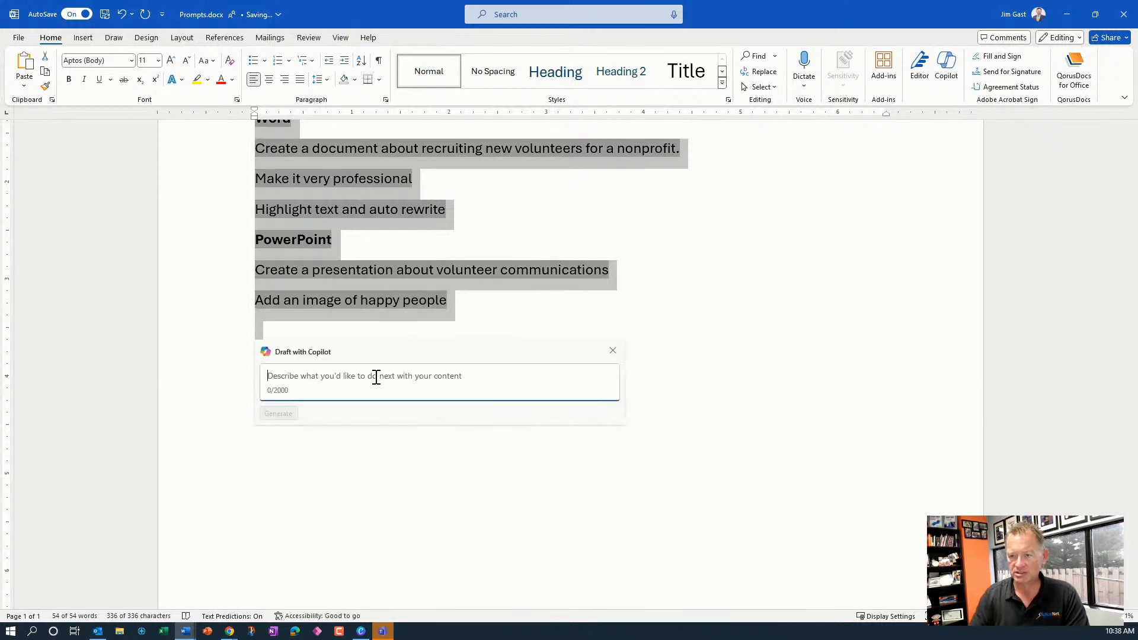
Ask Copilot to "Visualize this as table with 3 columns with Outlook, word and powerpoint the headers" and generate it
{"action": "type", "text": "vistua"}
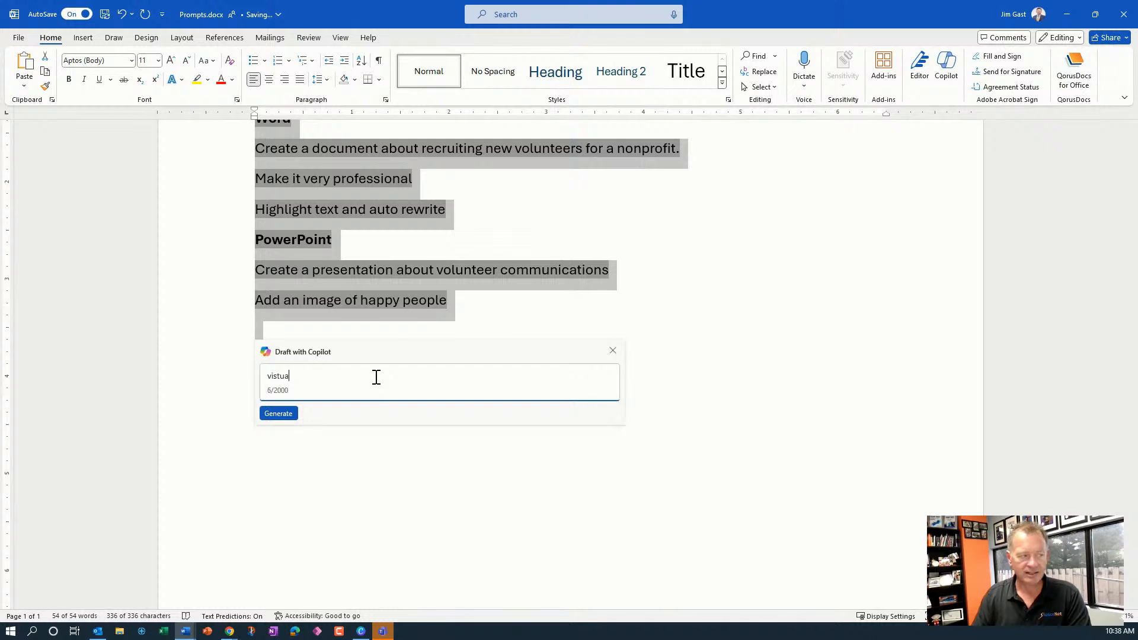
{"action": "type", "text": "ll"}
{"action": "key", "text": "BackSpace"}
{"action": "type", "text": "ize "}
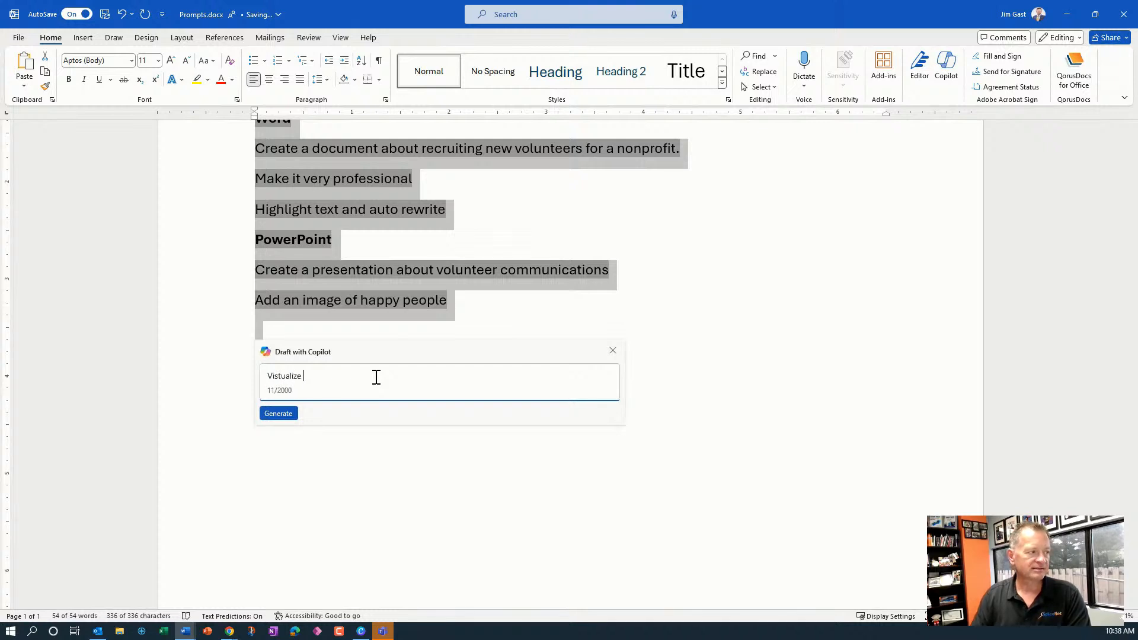
{"action": "type", "text": "this as table wi"}
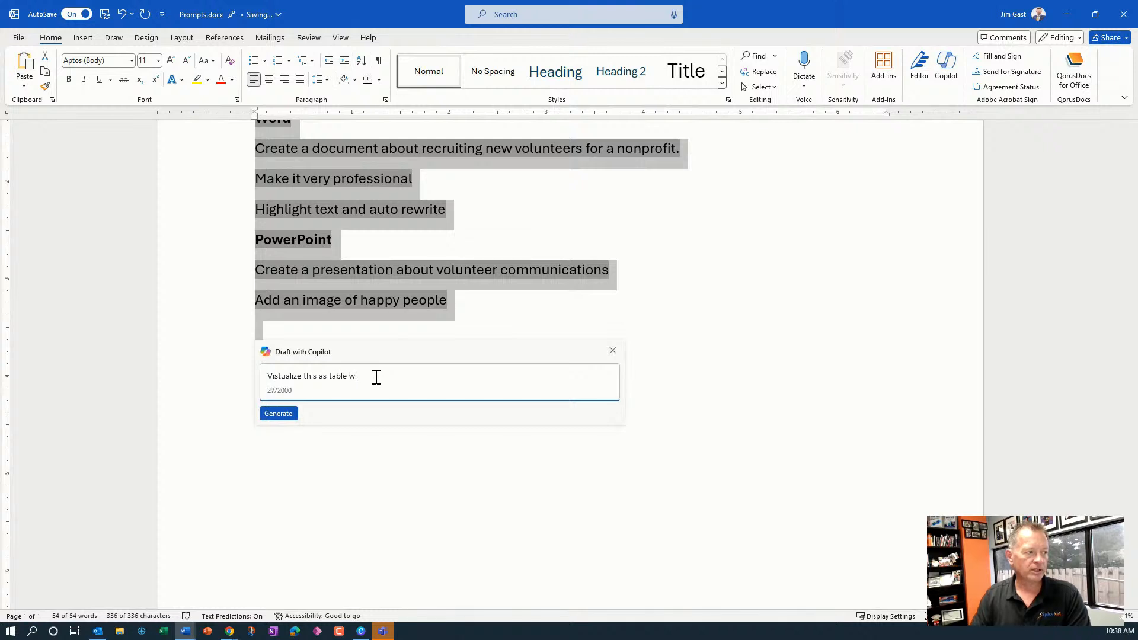
{"action": "type", "text": "th 3 "}
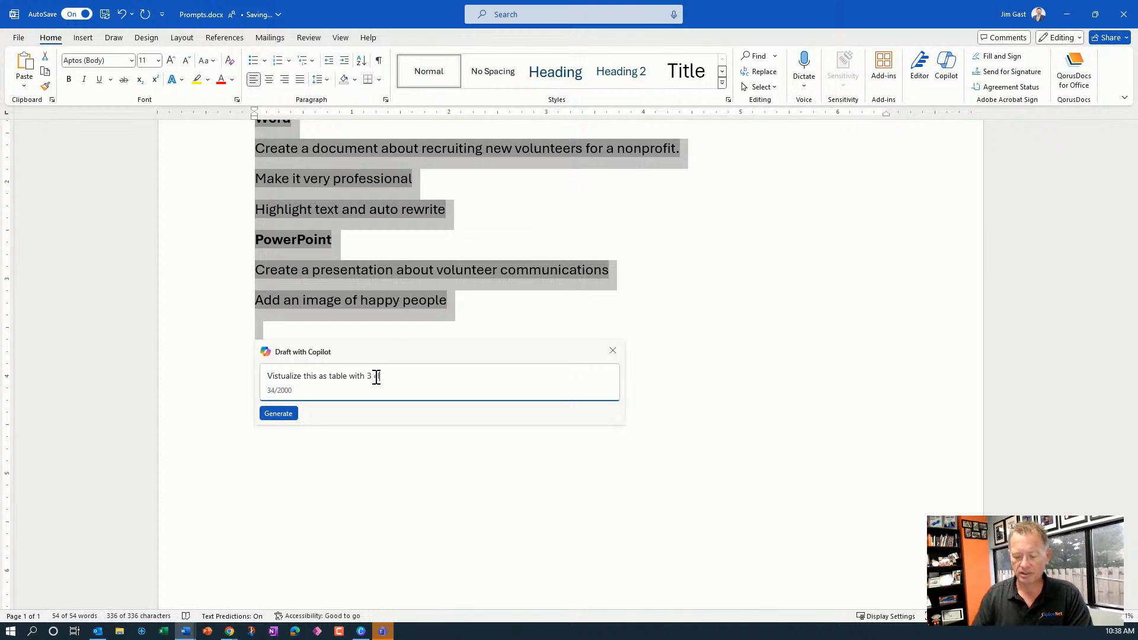
{"action": "type", "text": "coluns"}
{"action": "type", "text": " w"}
{"action": "key", "text": "BackSpace"}
{"action": "key", "text": "BackSpace"}
{"action": "key", "text": "BackSpace"}
{"action": "key", "text": "BackSpace"}
{"action": "type", "text": "m"}
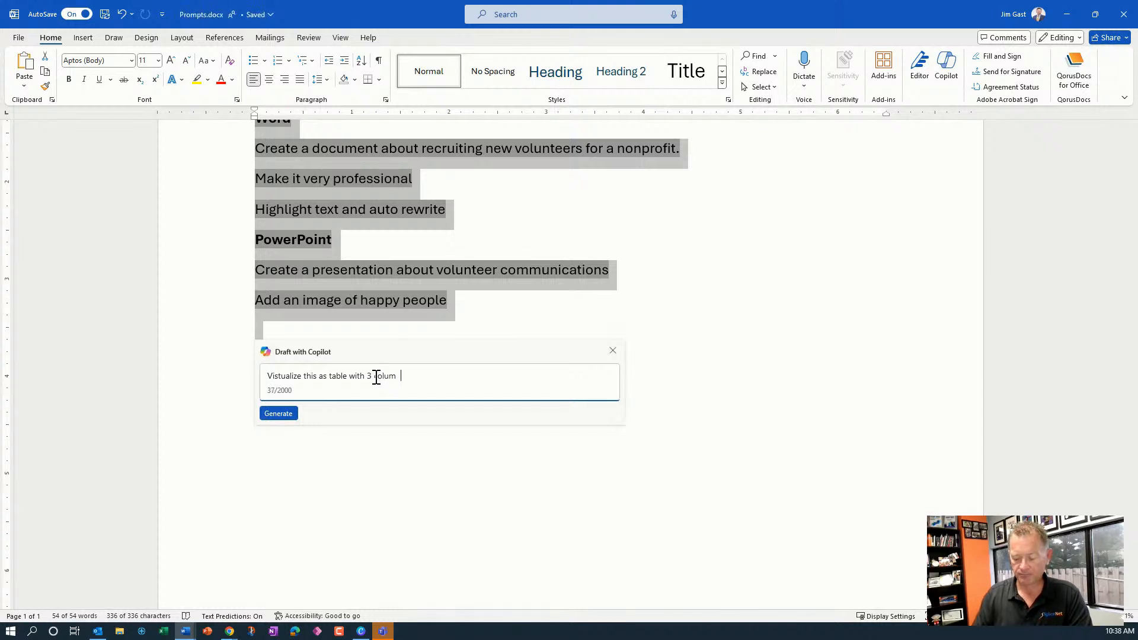
{"action": "type", "text": "ns with "}
{"action": "type", "text": "h"}
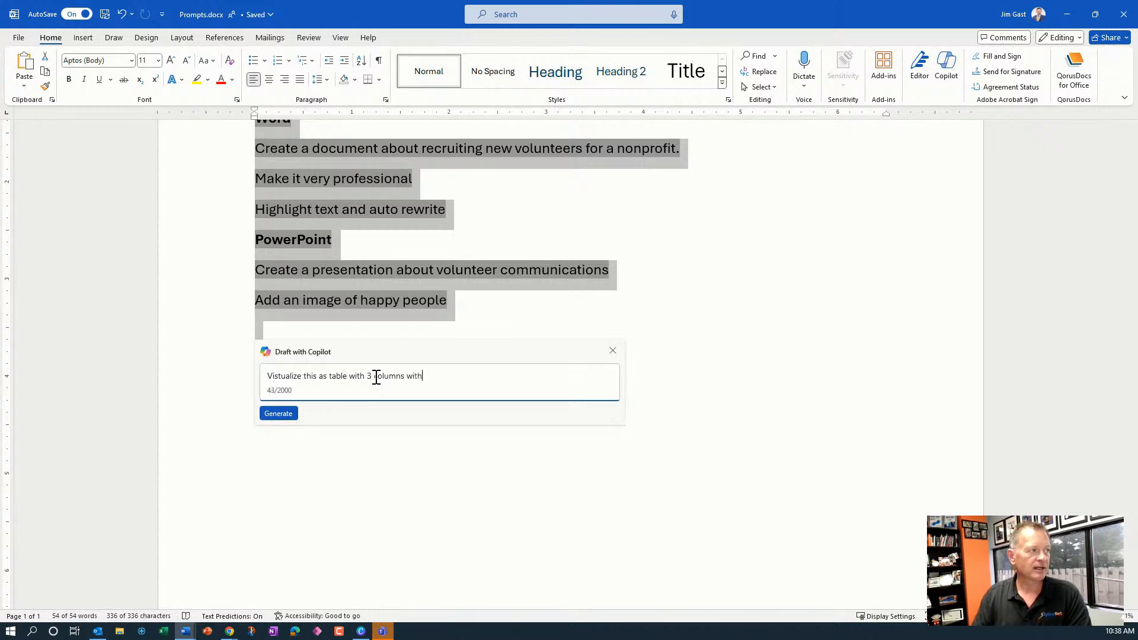
{"action": "type", "text": "work"}
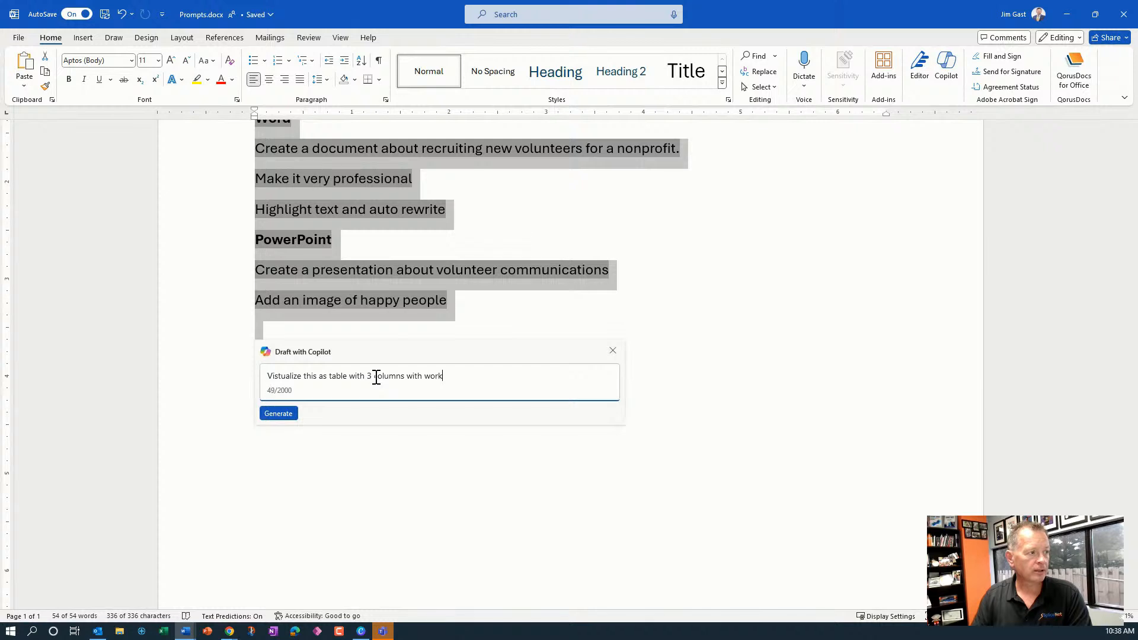
{"action": "key", "text": "BackSpace"}
{"action": "key", "text": "BackSpace"}
{"action": "key", "text": "BackSpace"}
{"action": "key", "text": "BackSpace"}
{"action": "type", "text": "Outlook, word and"}
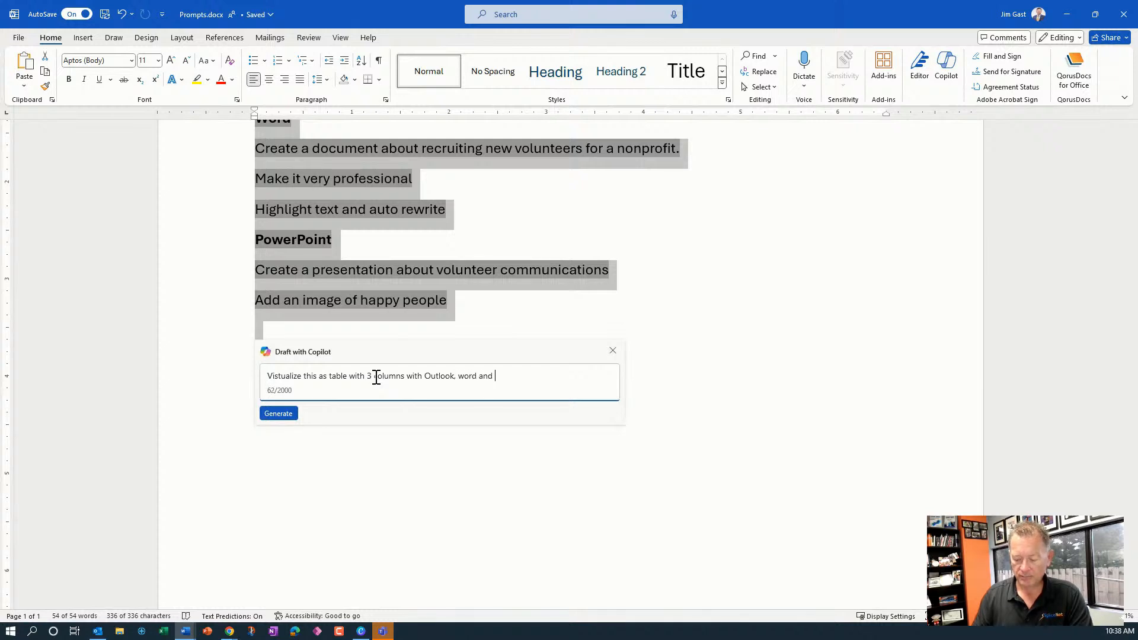
{"action": "type", "text": " powerpoint"}
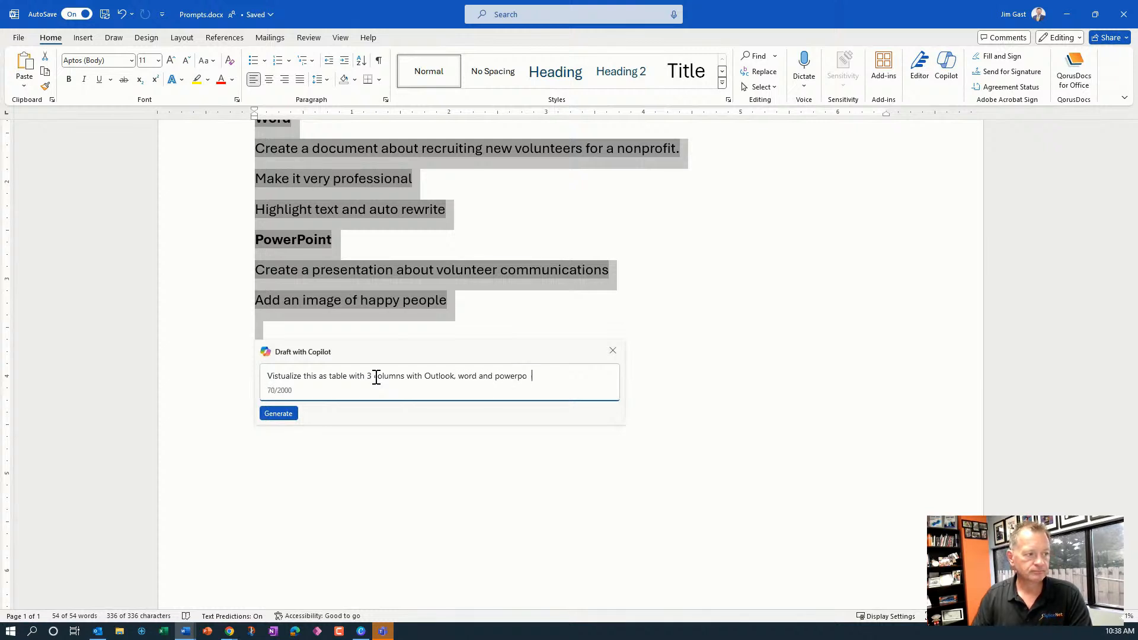
{"action": "key", "text": "BackSpace"}
{"action": "key", "text": "BackSpace"}
{"action": "key", "text": "BackSpace"}
{"action": "type", "text": "int the heards"}
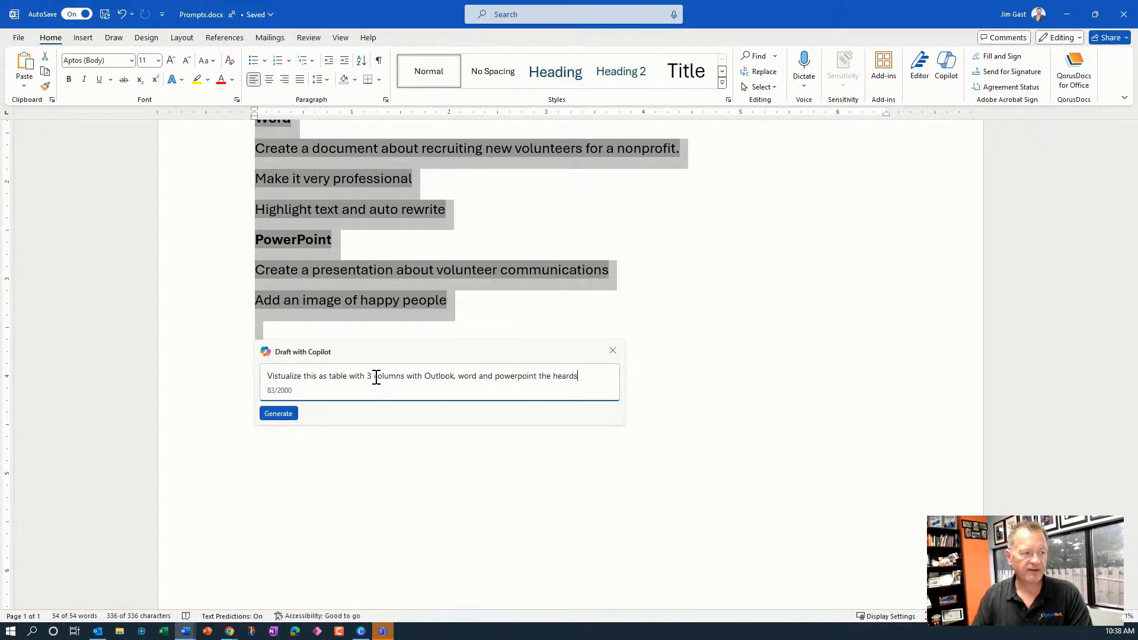
{"action": "key", "text": "BackSpace"}
{"action": "type", "text": "e"}
{"action": "key", "text": "BackSpace"}
{"action": "key", "text": "BackSpace"}
{"action": "key", "text": "BackSpace"}
{"action": "key", "text": "BackSpace"}
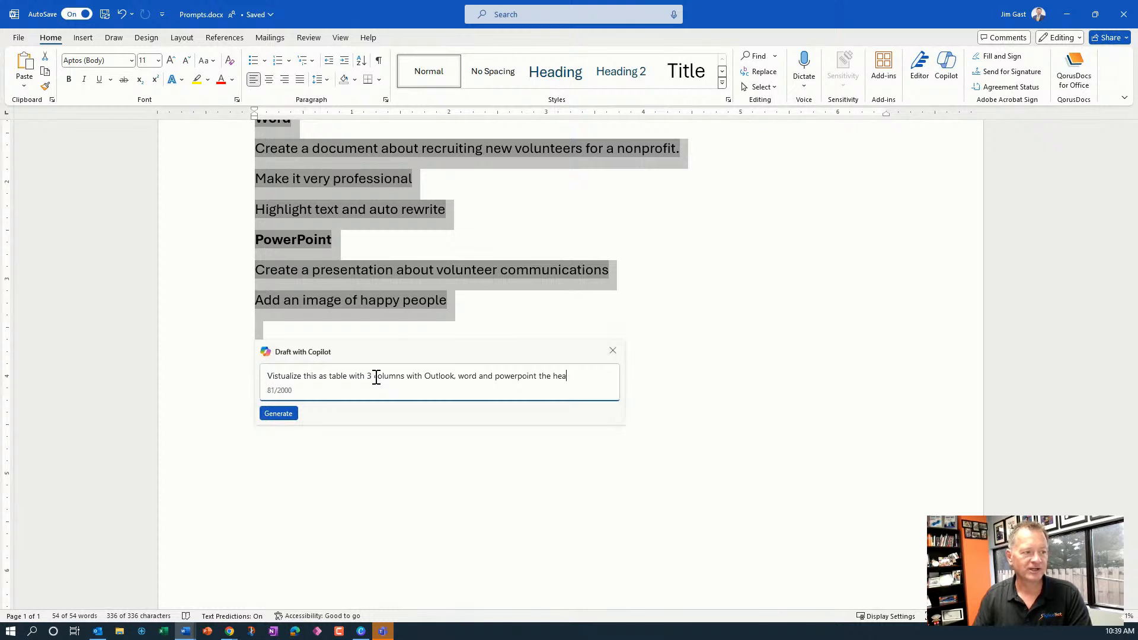
{"action": "type", "text": "aders"}
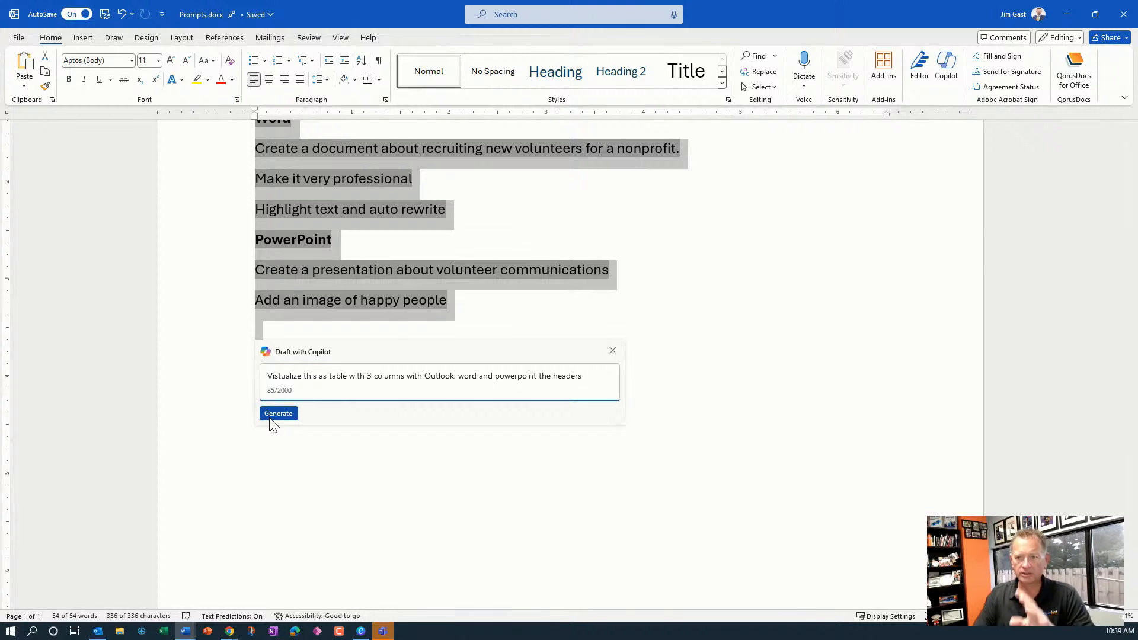
{"action": "left_click", "coordinate": [278, 413]}
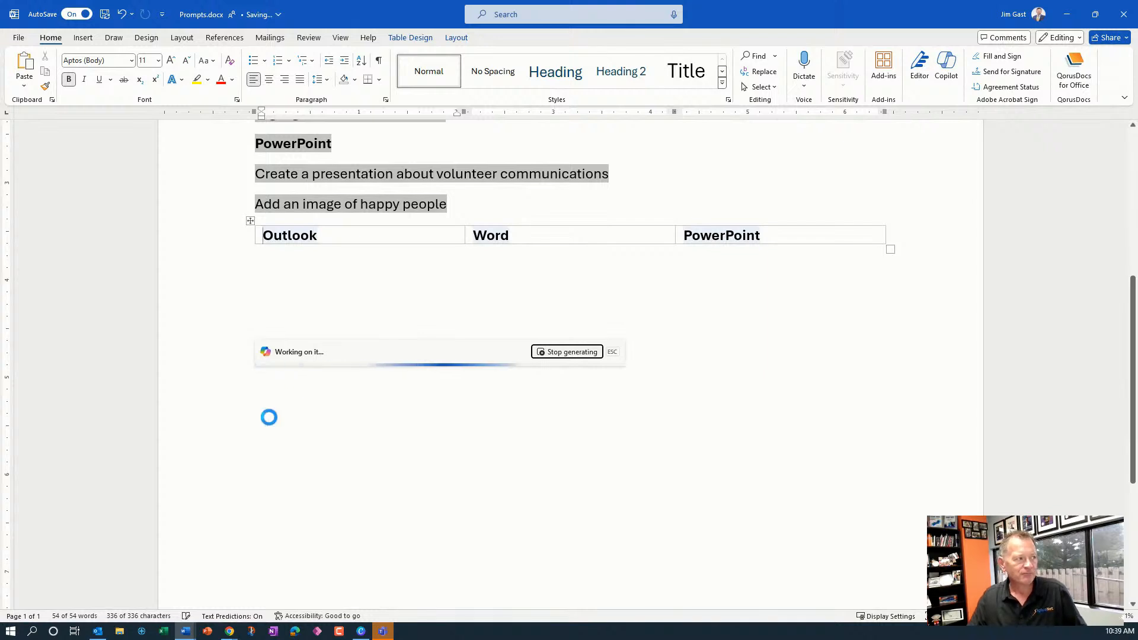
Keep the generated table with Outlook, Word and PowerPoint columns
{"action": "scroll", "coordinate": [275, 406], "scroll_direction": "up", "scroll_amount": 5}
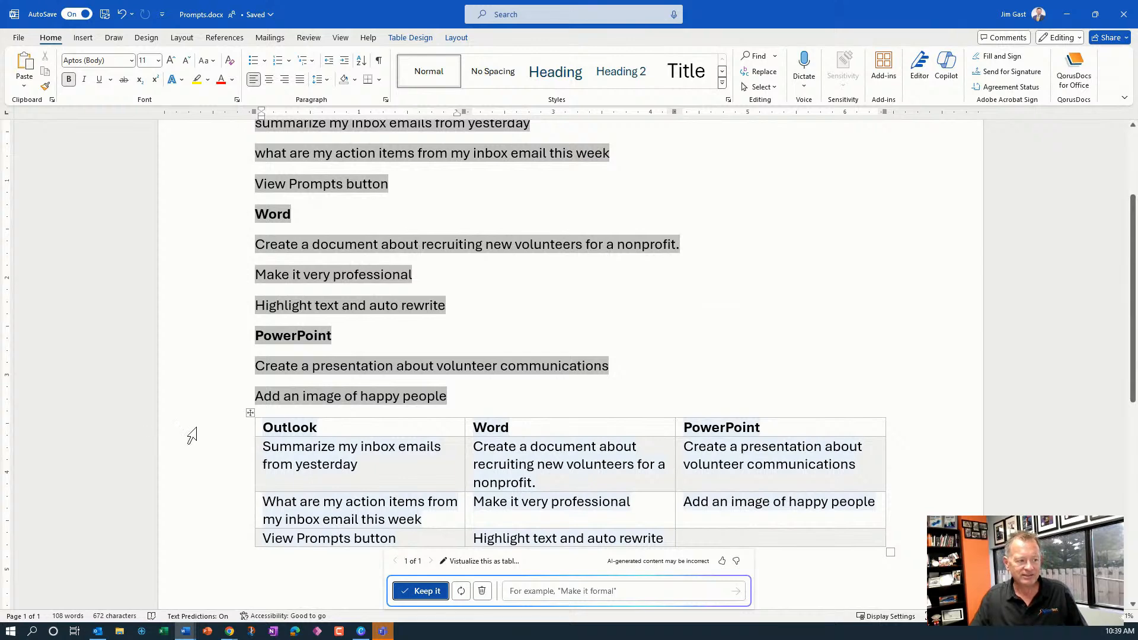
{"action": "left_click", "coordinate": [420, 587]}
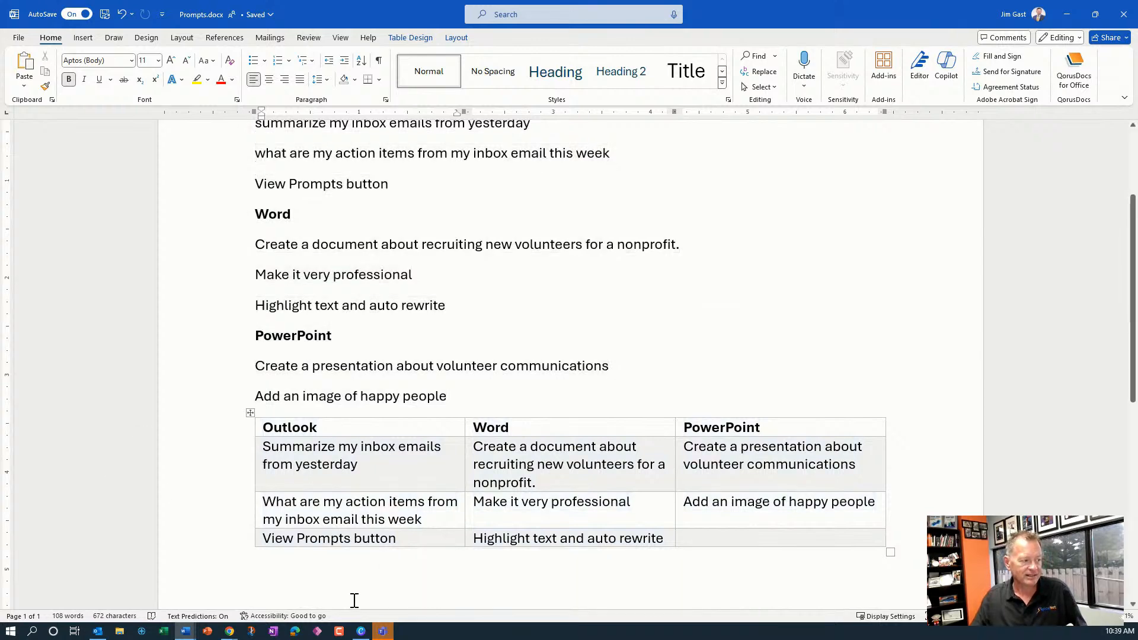
Switch to the Document3 window
{"action": "left_click", "coordinate": [185, 631]}
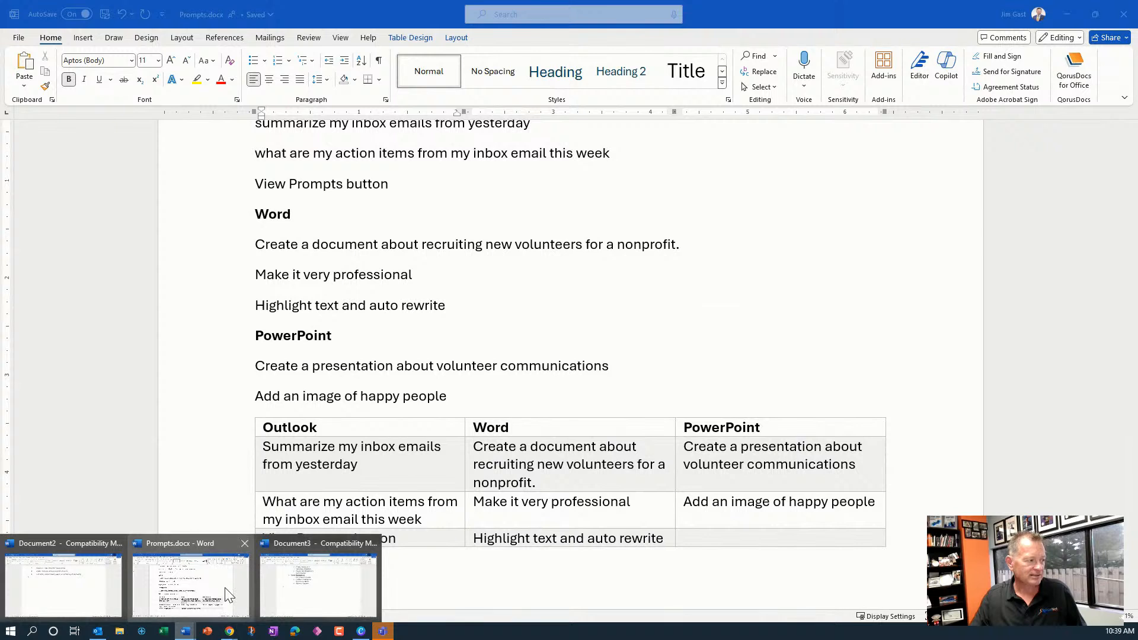
{"action": "left_click", "coordinate": [215, 607]}
{"action": "left_click", "coordinate": [194, 631]}
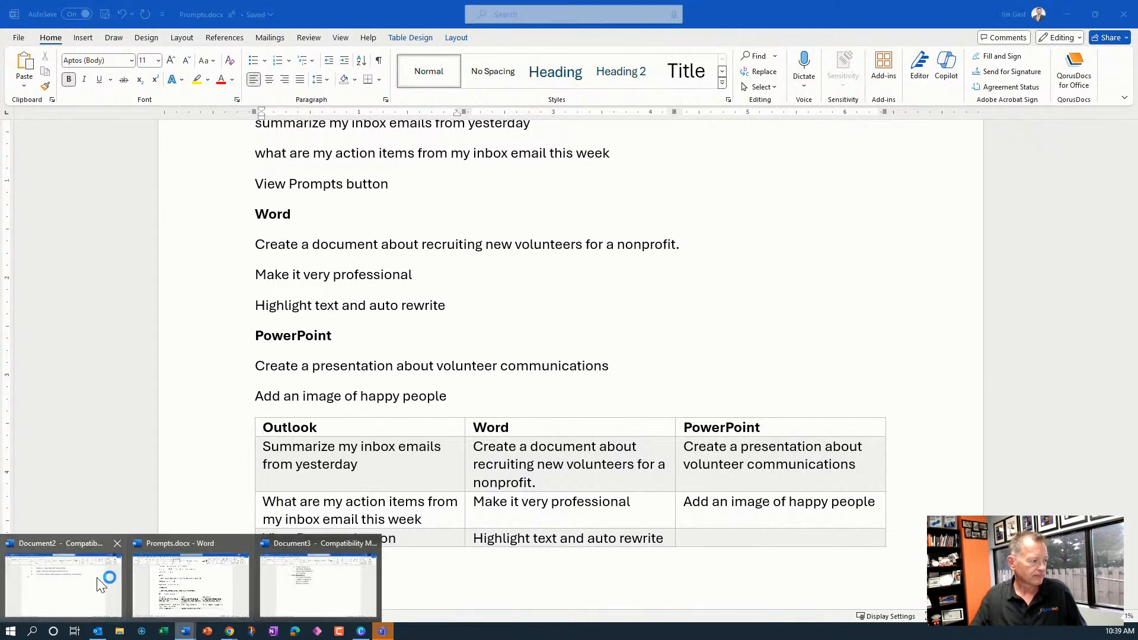
{"action": "left_click", "coordinate": [301, 575]}
Select the whole bulleted list and convert it with Copilot's Visualize as a Table
{"action": "scroll", "coordinate": [431, 289], "scroll_direction": "up", "scroll_amount": 10}
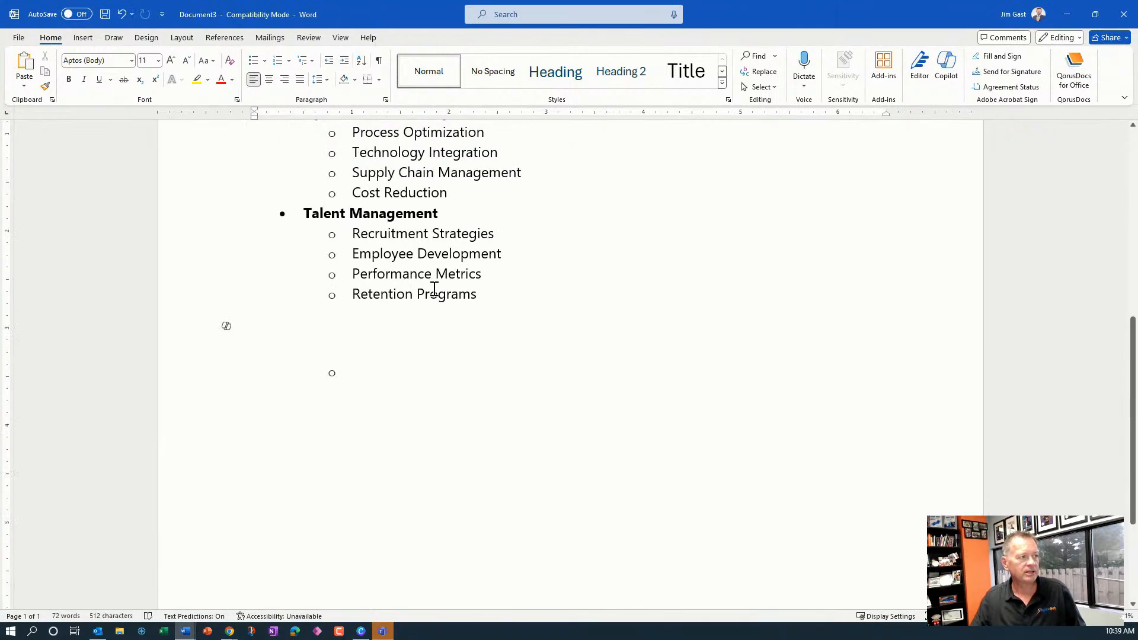
{"action": "scroll", "coordinate": [434, 289], "scroll_direction": "down", "scroll_amount": 6}
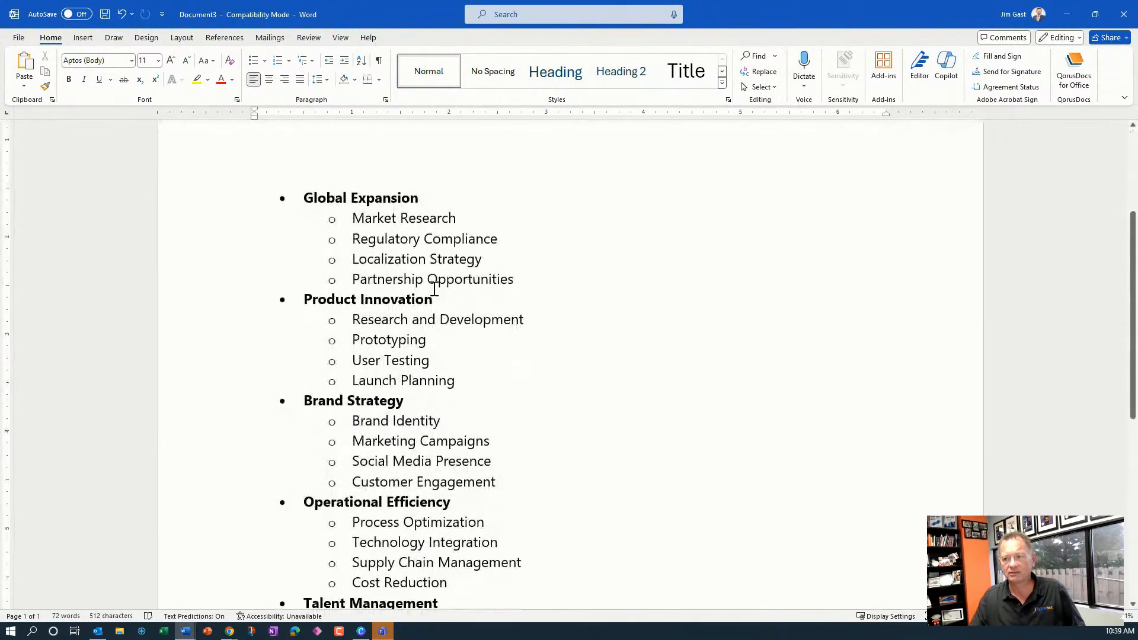
{"action": "left_click_drag", "start_coordinate": [486, 394], "coordinate": [281, 64]}
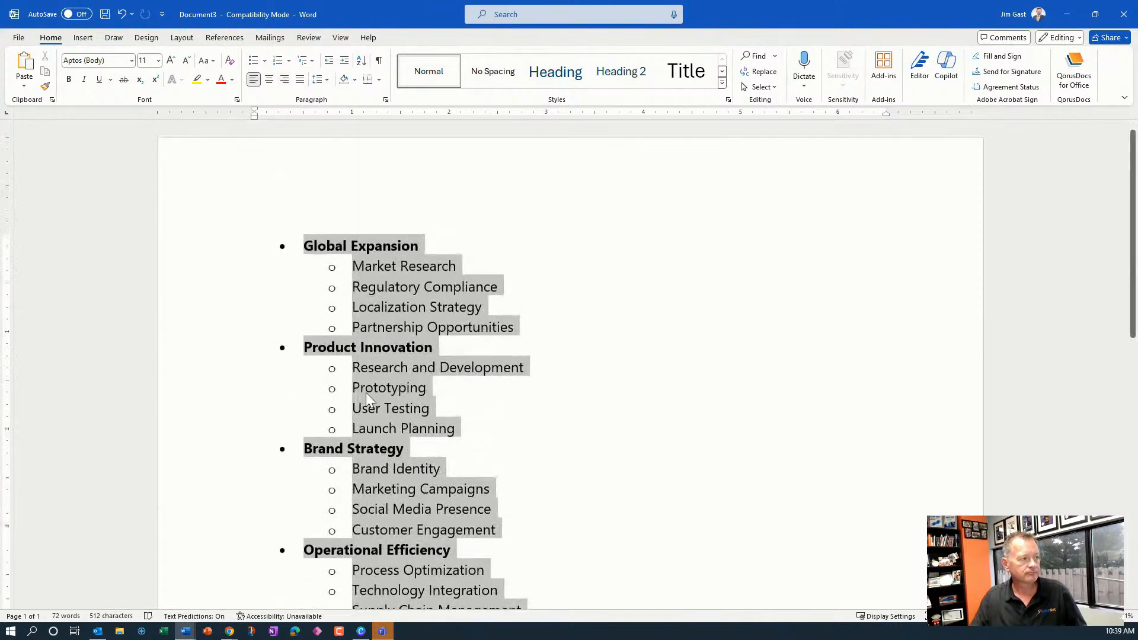
{"action": "scroll", "coordinate": [332, 546], "scroll_direction": "down", "scroll_amount": 3}
{"action": "scroll", "coordinate": [274, 545], "scroll_direction": "down", "scroll_amount": 3}
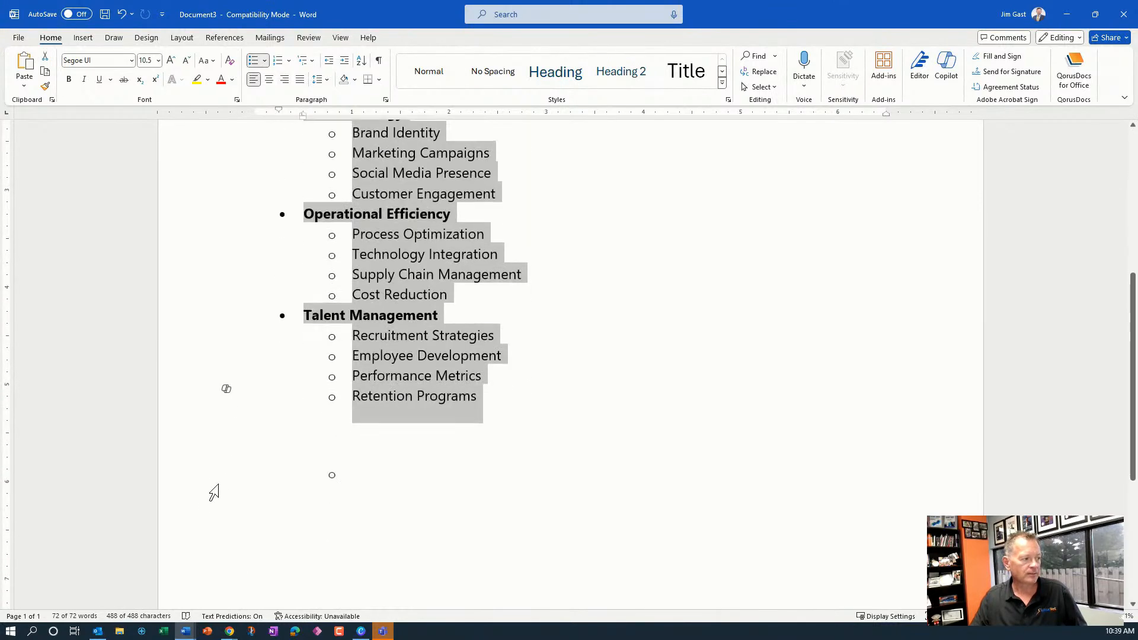
{"action": "left_click", "coordinate": [227, 389]}
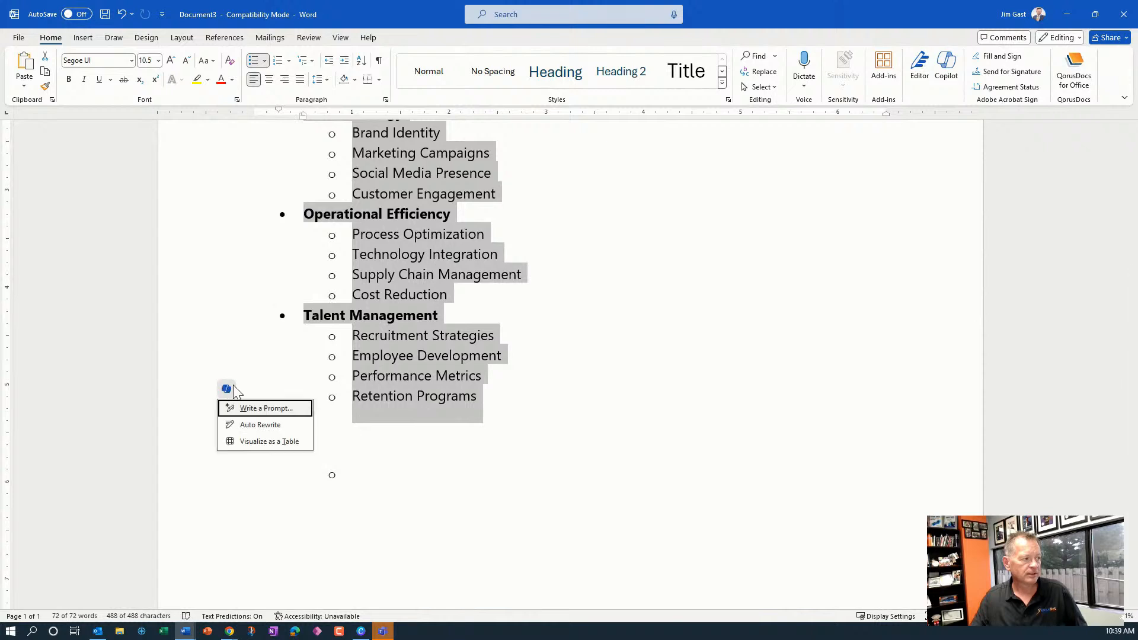
{"action": "left_click", "coordinate": [260, 443]}
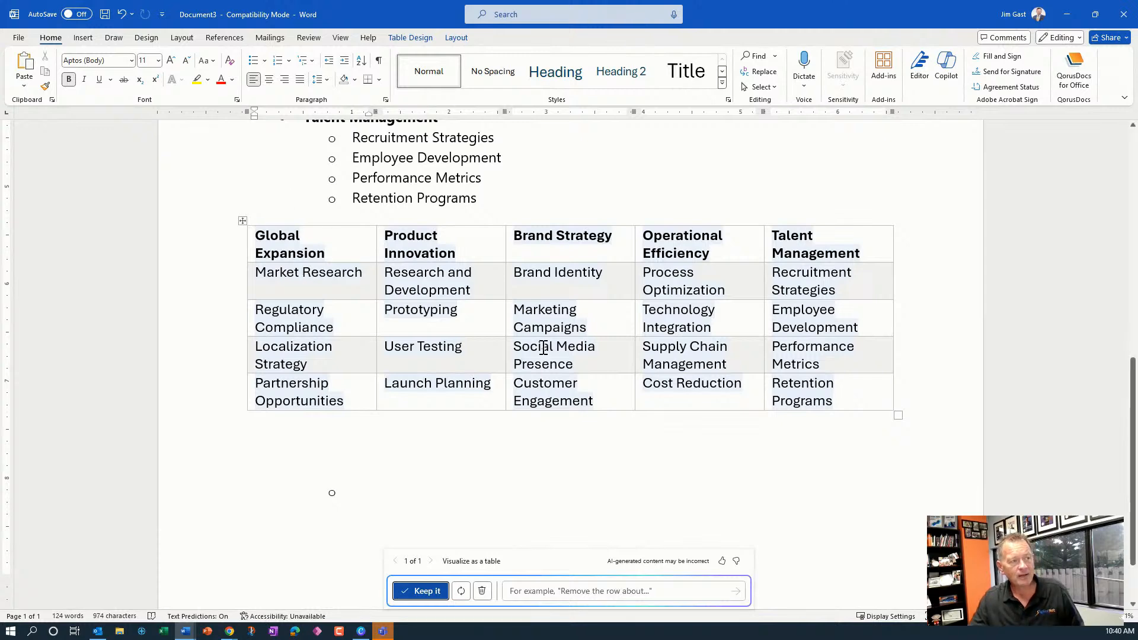
Compare the generated table with the original list and keep the table
{"action": "scroll", "coordinate": [540, 349], "scroll_direction": "up", "scroll_amount": 2}
{"action": "scroll", "coordinate": [543, 348], "scroll_direction": "up", "scroll_amount": 6}
{"action": "scroll", "coordinate": [444, 436], "scroll_direction": "down", "scroll_amount": 7}
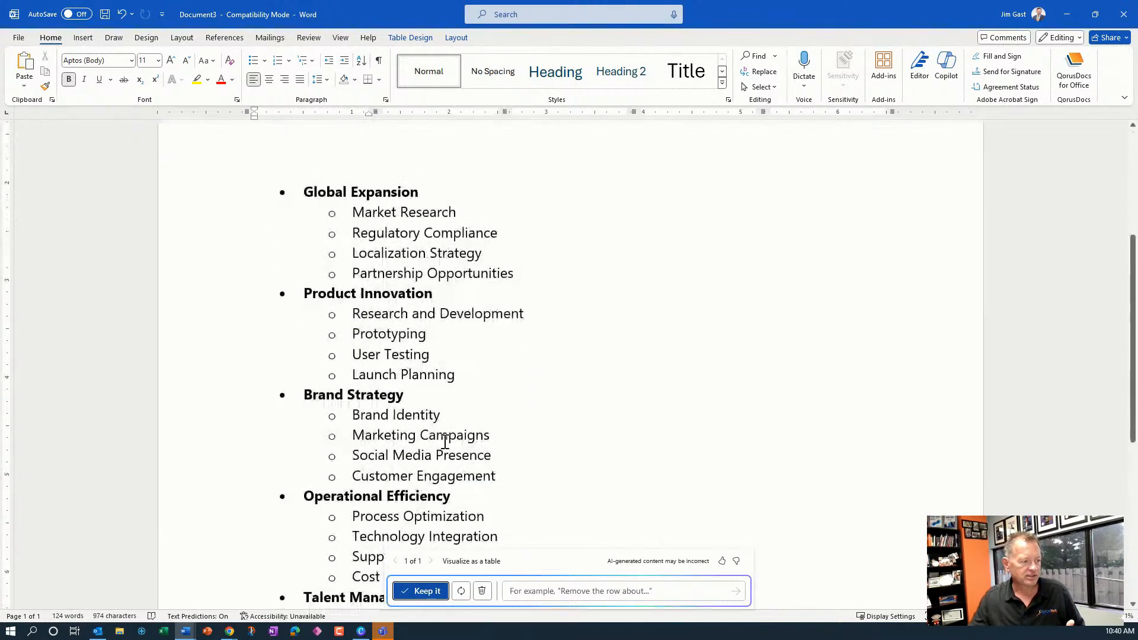
{"action": "left_click", "coordinate": [425, 589]}
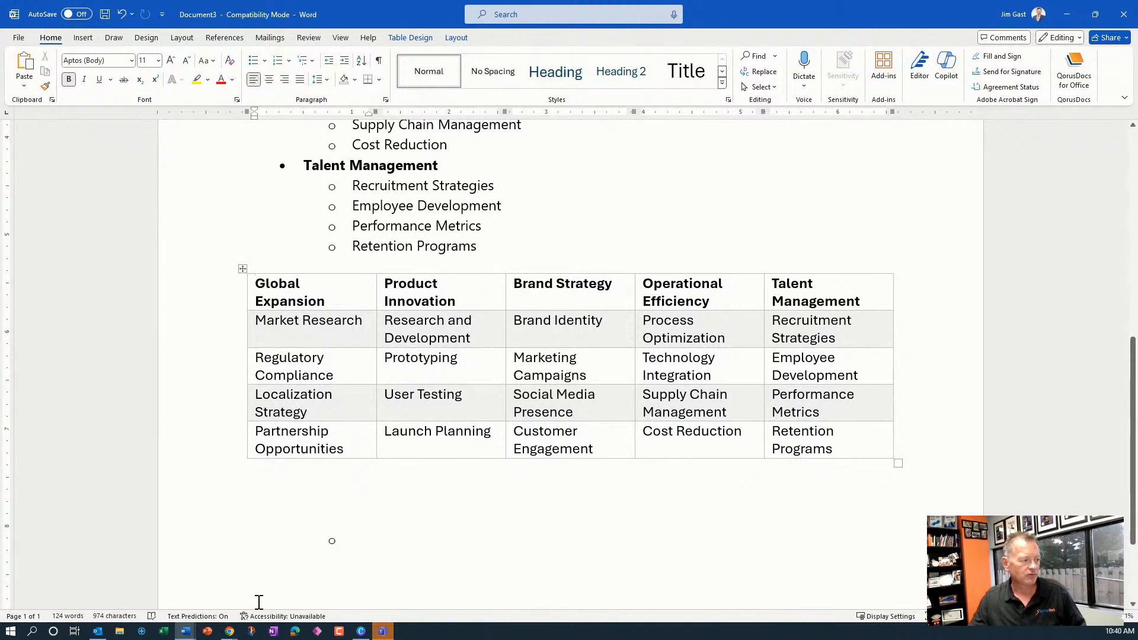
Switch to the Document2 window
{"action": "left_click", "coordinate": [185, 632]}
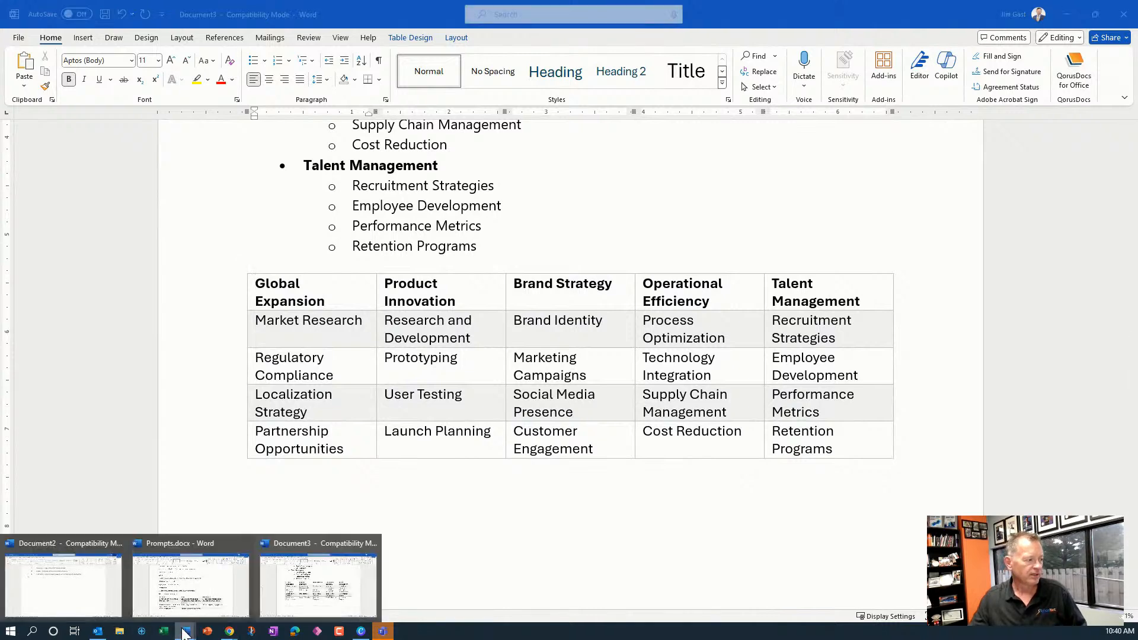
{"action": "left_click", "coordinate": [83, 585]}
Select the numbered list, convert it with Copilot's Visualize as a Table, and discard the generated table
{"action": "scroll", "coordinate": [396, 354], "scroll_direction": "up", "scroll_amount": 3}
{"action": "left_click_drag", "start_coordinate": [744, 305], "coordinate": [254, 247]}
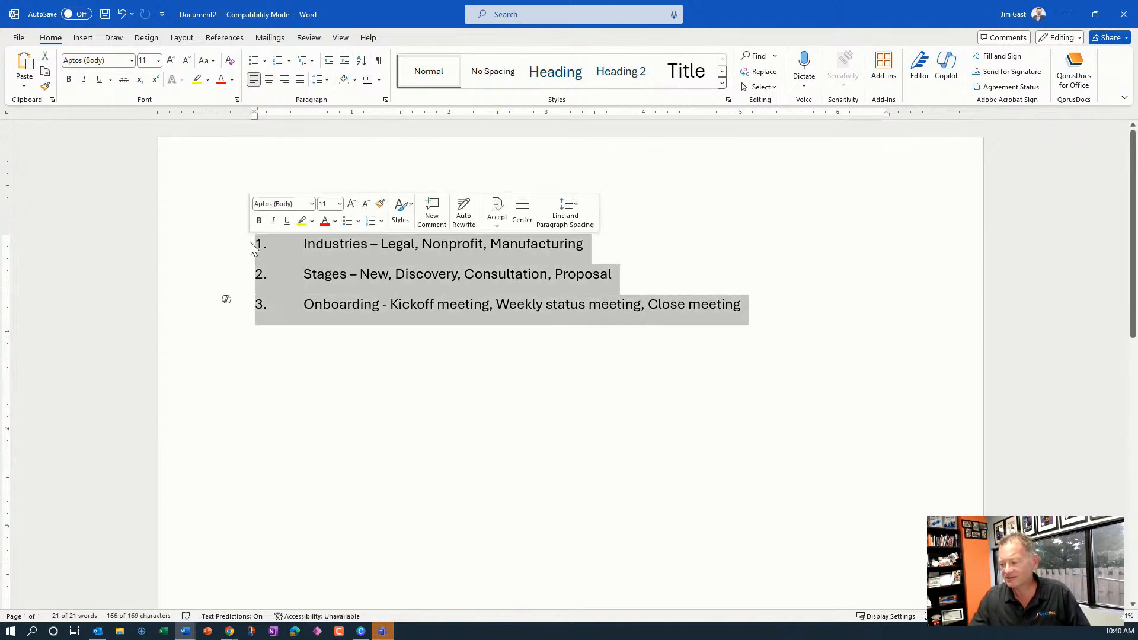
{"action": "left_click", "coordinate": [226, 300]}
{"action": "left_click", "coordinate": [271, 355]}
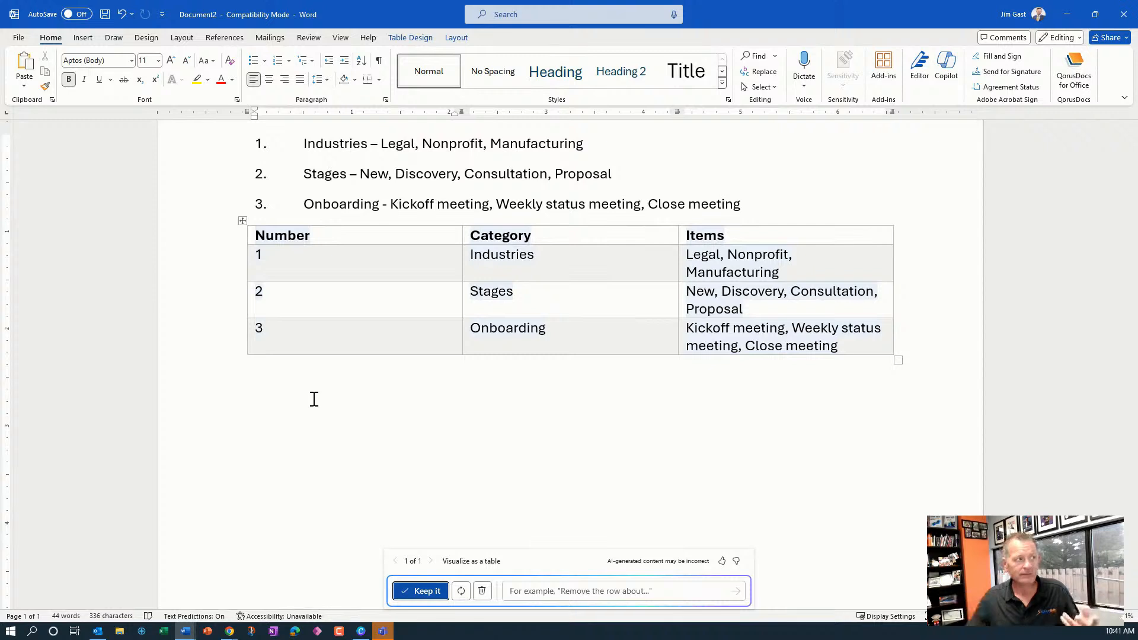
{"action": "left_click", "coordinate": [482, 591]}
Remove the numbering from the three list items so they become plain paragraphs
{"action": "left_click_drag", "start_coordinate": [306, 144], "coordinate": [328, 200]}
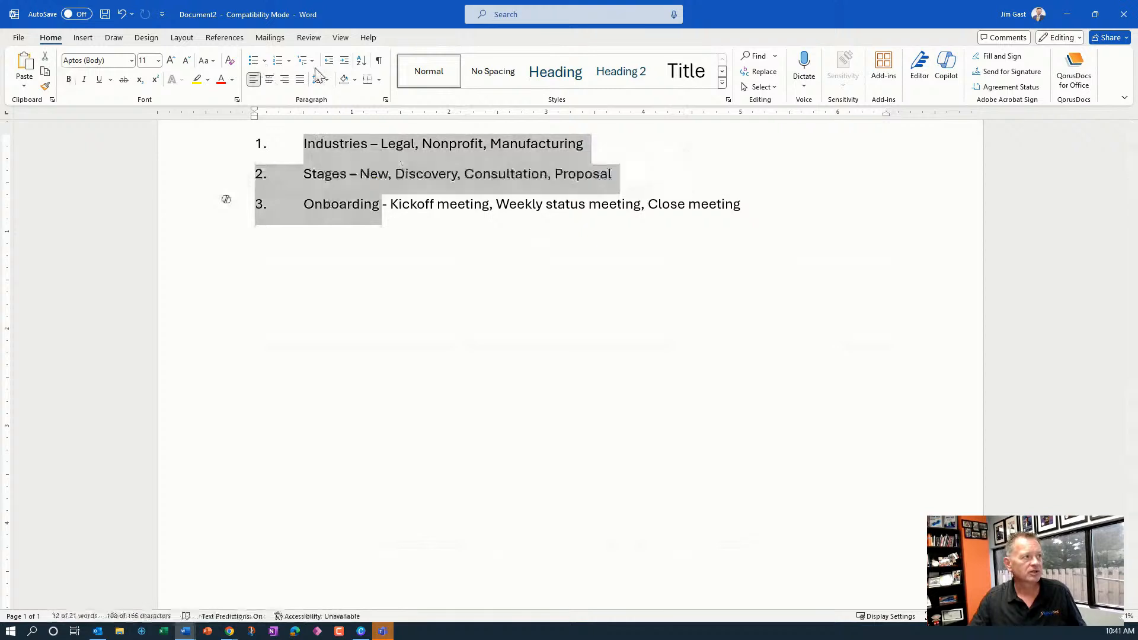
{"action": "left_click", "coordinate": [319, 144]}
{"action": "key", "text": "BackSpace"}
{"action": "key", "text": "BackSpace"}
{"action": "key", "text": "BackSpace"}
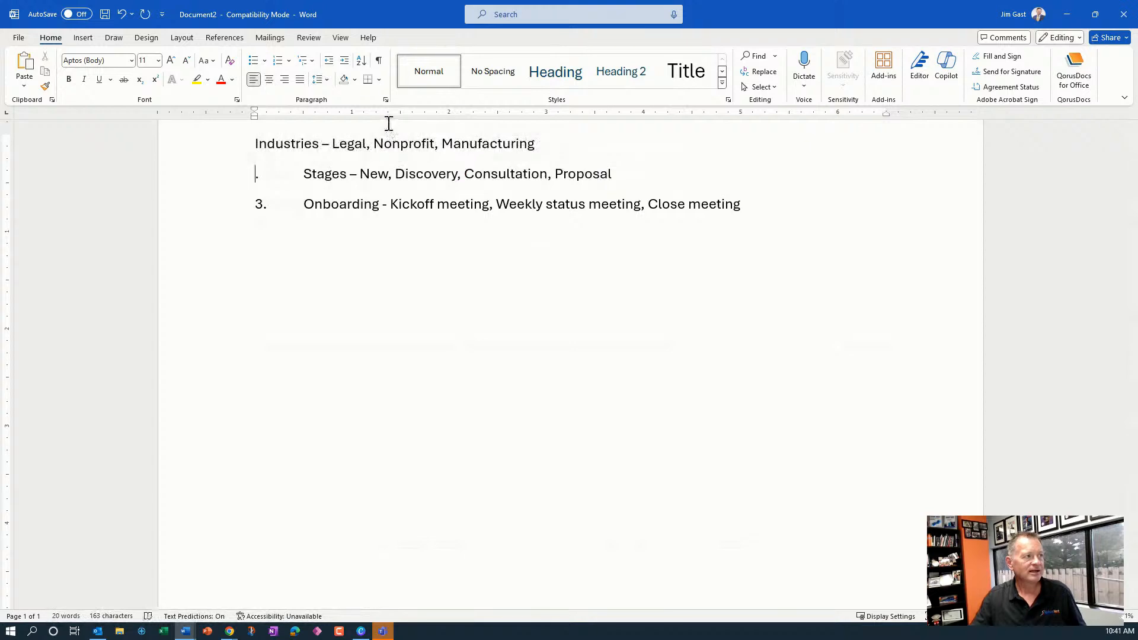
{"action": "key", "text": "BackSpace"}
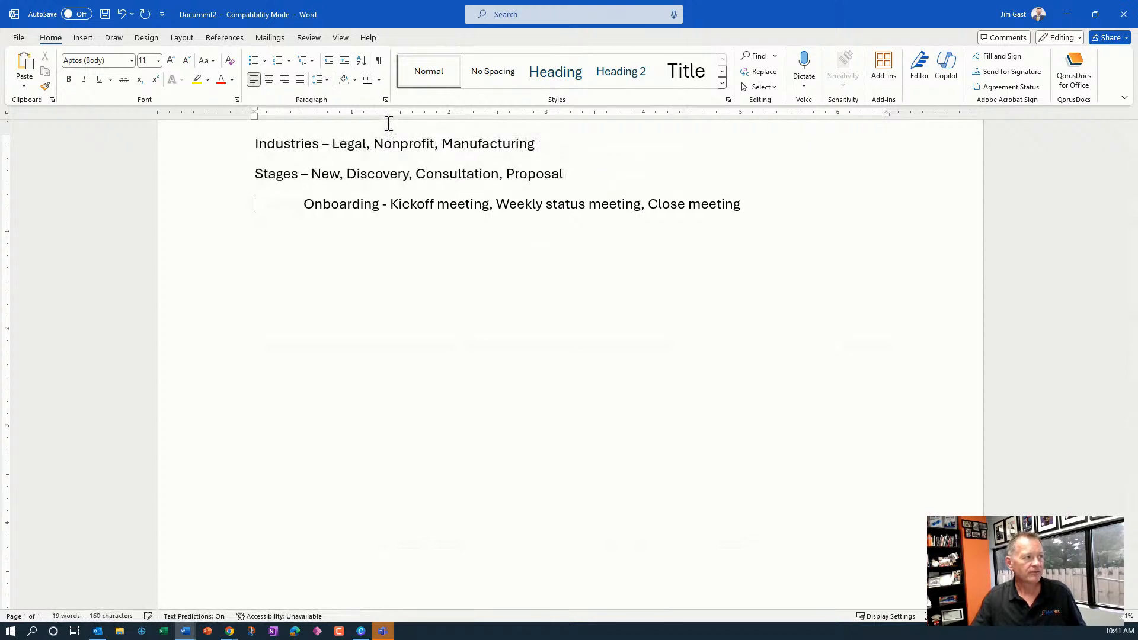
{"action": "key", "text": "BackSpace"}
{"action": "key", "text": "ctrl+a"}
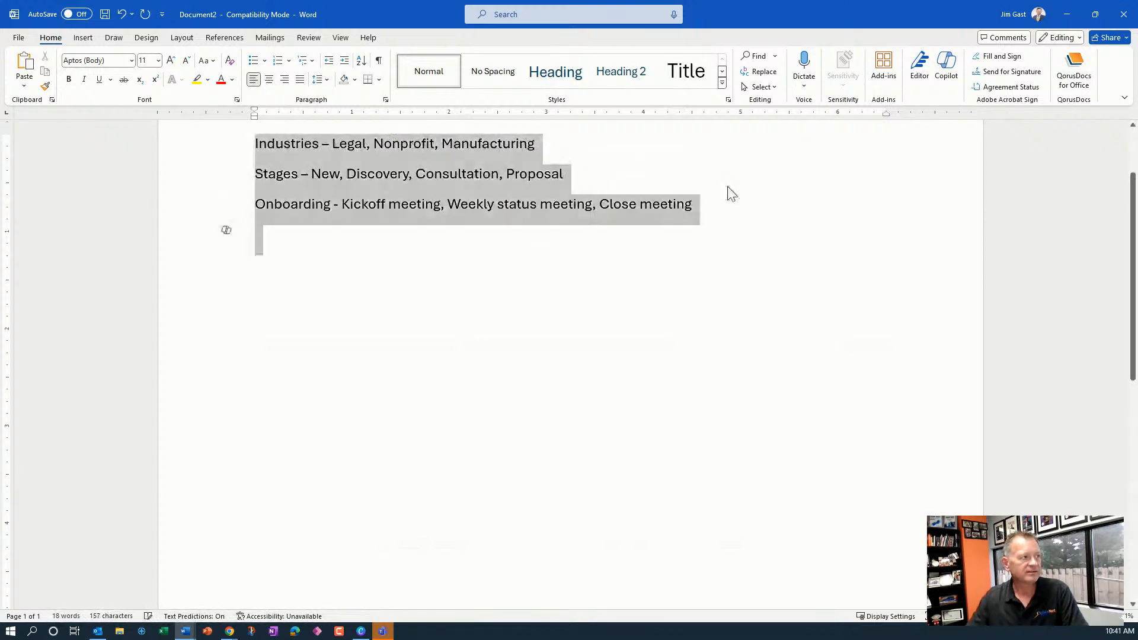
{"action": "left_click", "coordinate": [331, 229]}
{"action": "left_click", "coordinate": [763, 197]}
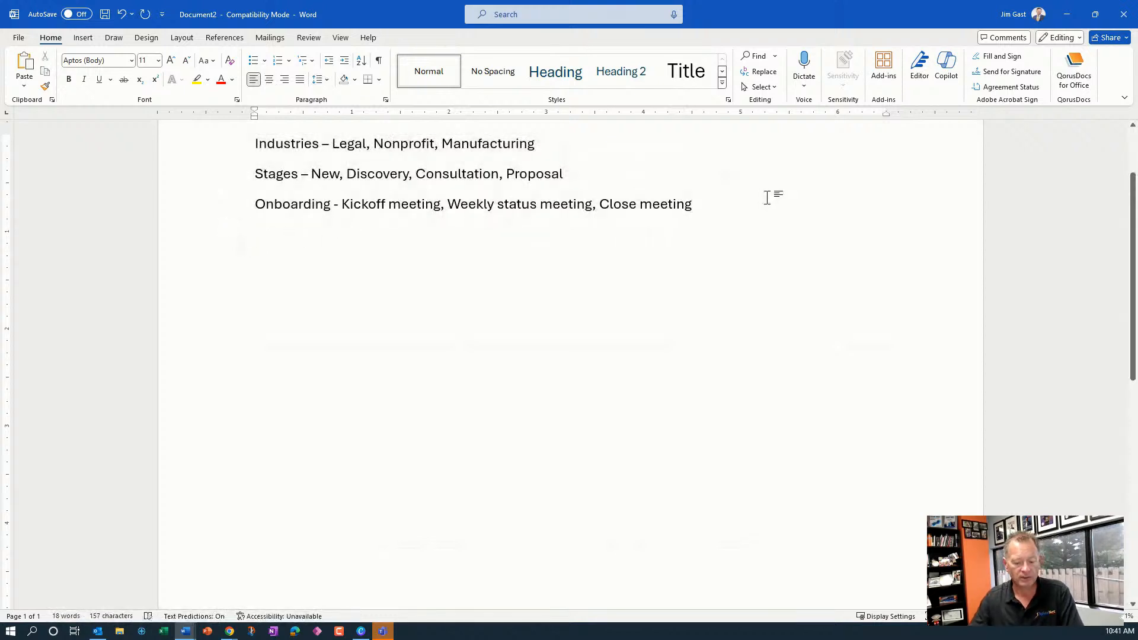
Select all the plain paragraphs and convert them with Copilot's Visualize as a Table
{"action": "key", "text": "ctrl+a"}
{"action": "left_click", "coordinate": [227, 199]}
{"action": "left_click", "coordinate": [261, 250]}
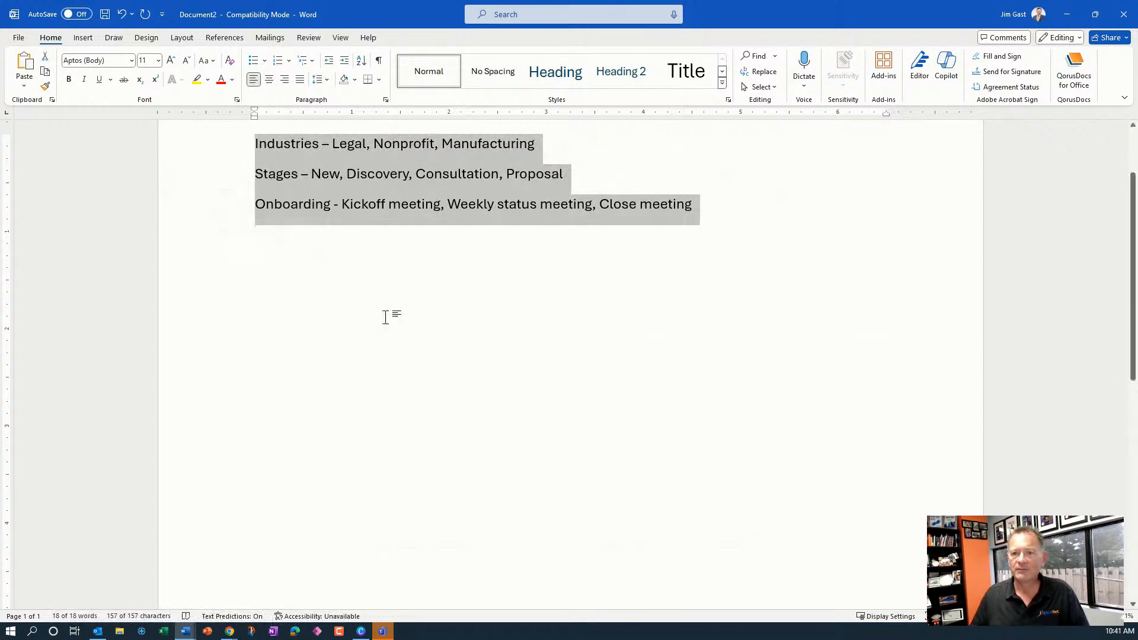